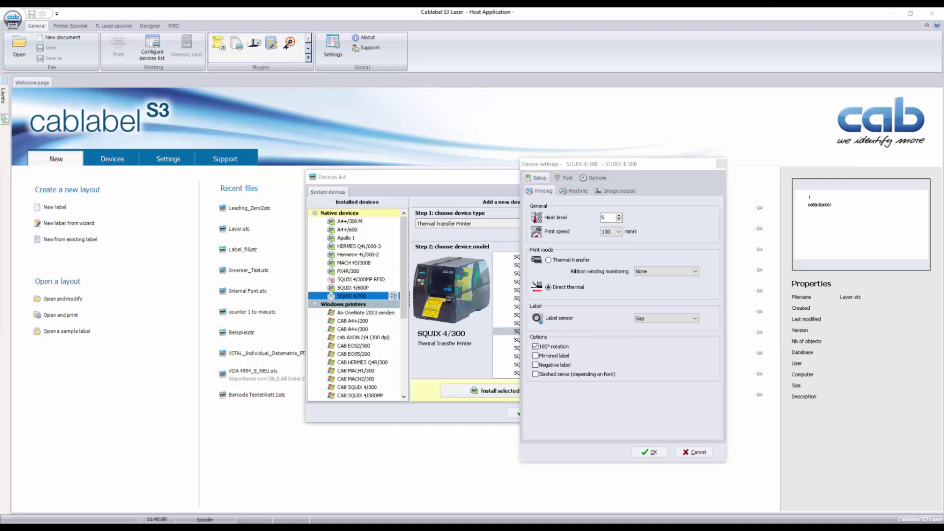
# Set the label sensor to Gap and the printhead position to X 1.0 mm and Y 2.0 mm.
pyautogui.click(679, 319)
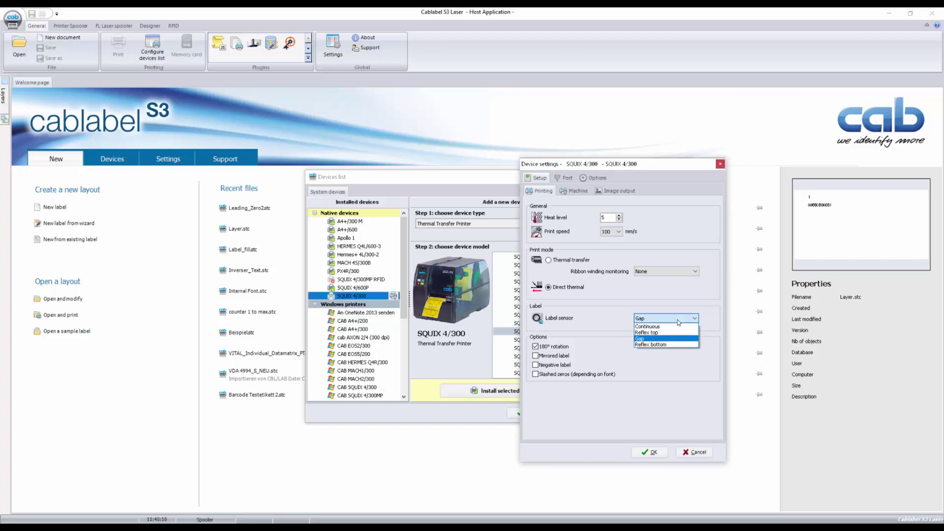
pyautogui.click(652, 341)
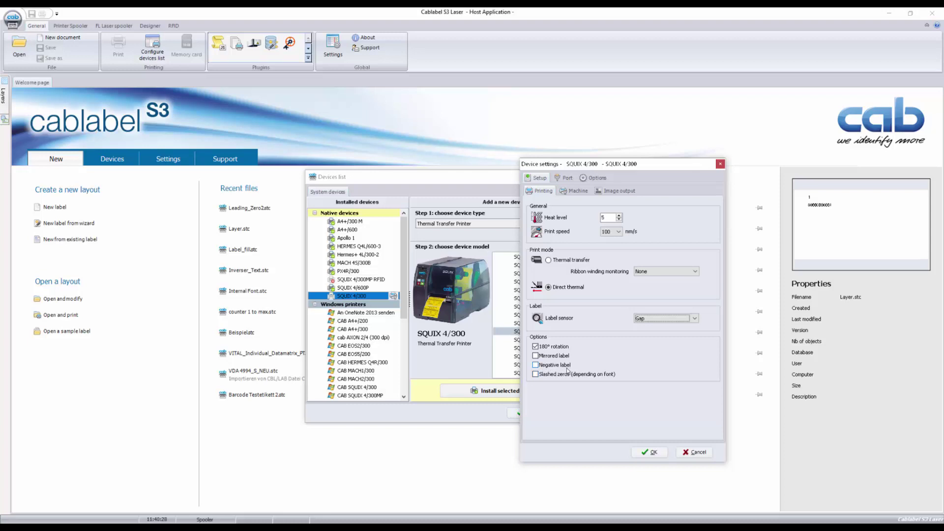
pyautogui.click(578, 192)
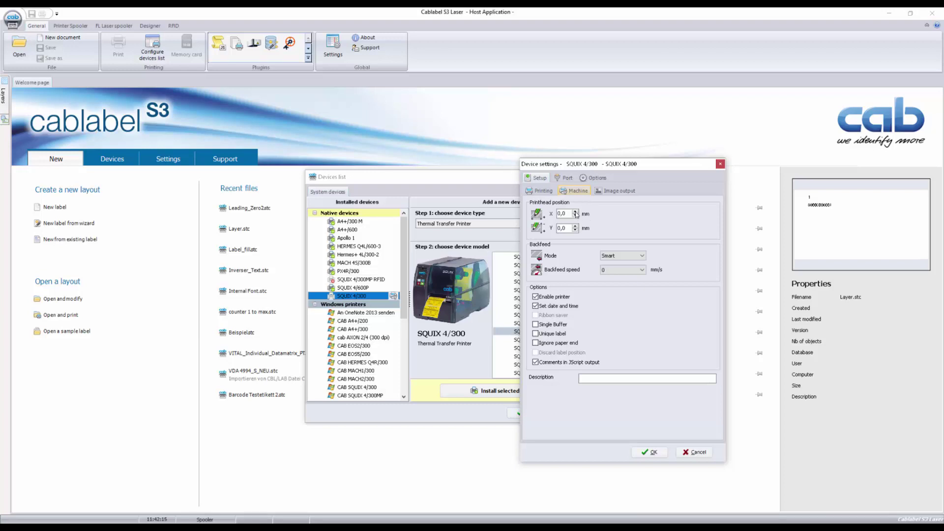
pyautogui.click(577, 215)
pyautogui.moveTo(570, 214); pyautogui.dragTo(553, 214)
pyautogui.write('1')
pyautogui.press('Tab')
pyautogui.write('2')
pyautogui.hotkey('shift', 'Home')
# Choose Smart as the backfeed mode, and switch the single buffer option on and off again.
pyautogui.click(641, 258)
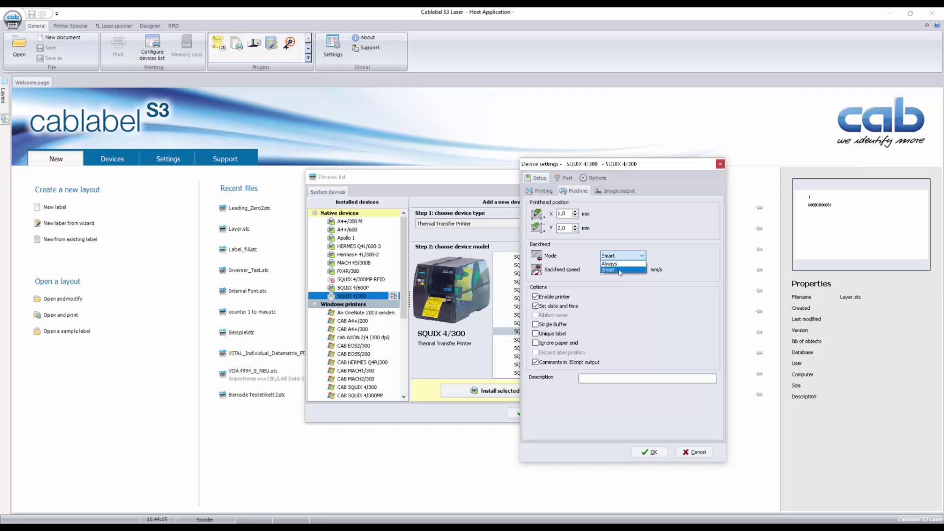
pyautogui.click(620, 270)
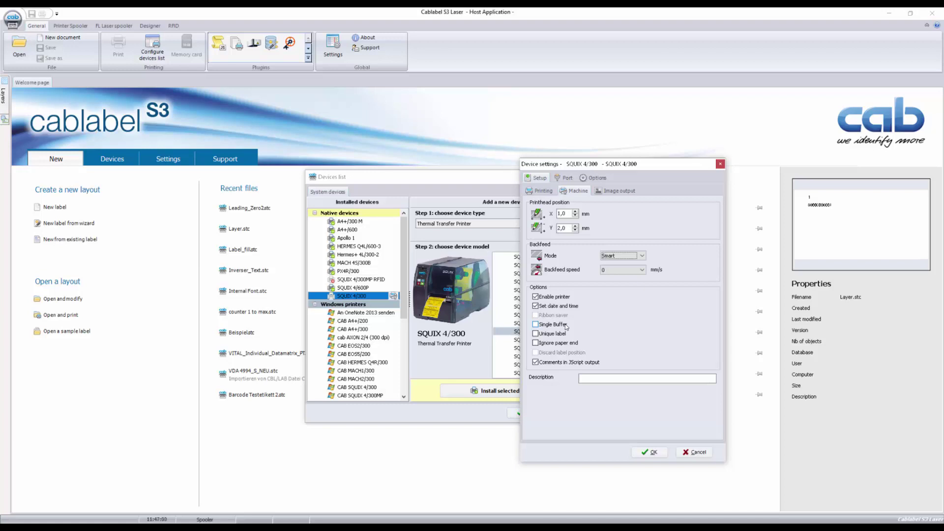
pyautogui.click(535, 325)
pyautogui.click(535, 325)
# Select the TP400 tear-off plate as the connected peripheral and try stepping its tear-off position up and back down.
pyautogui.click(594, 180)
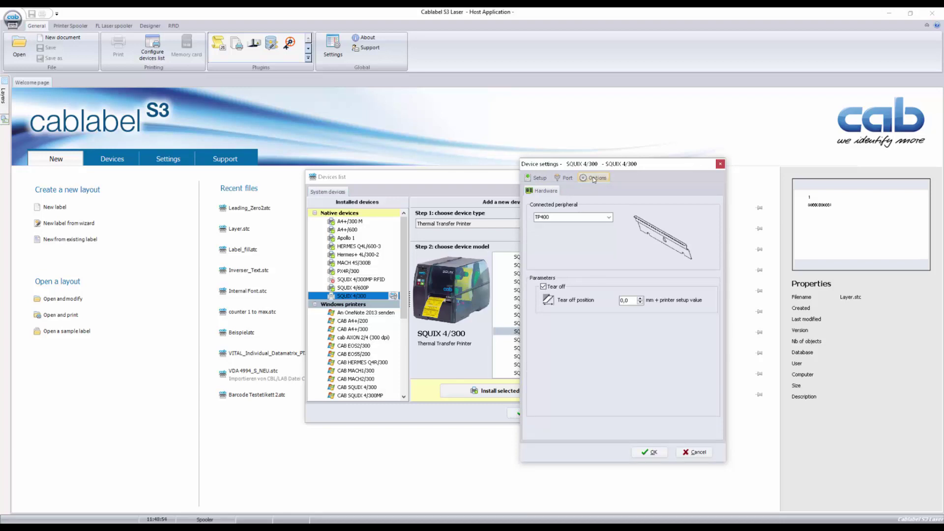
pyautogui.click(609, 216)
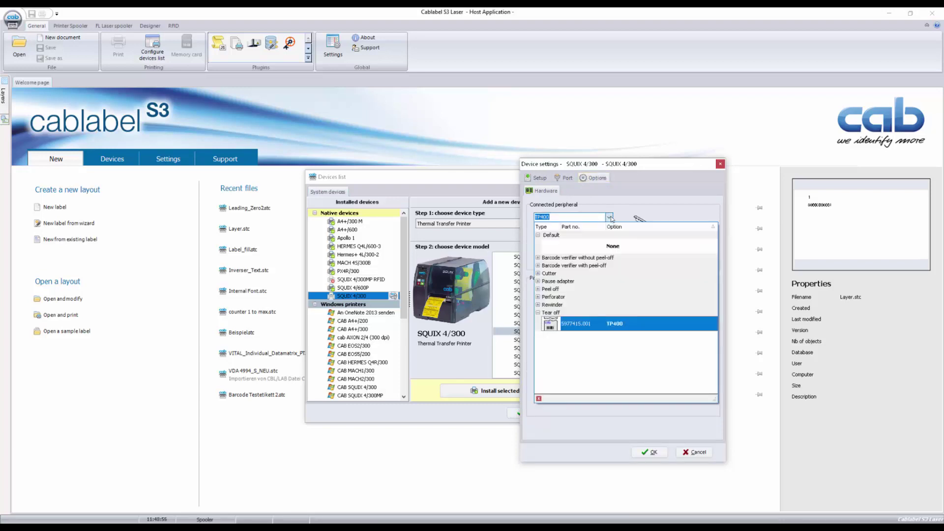
pyautogui.click(538, 258)
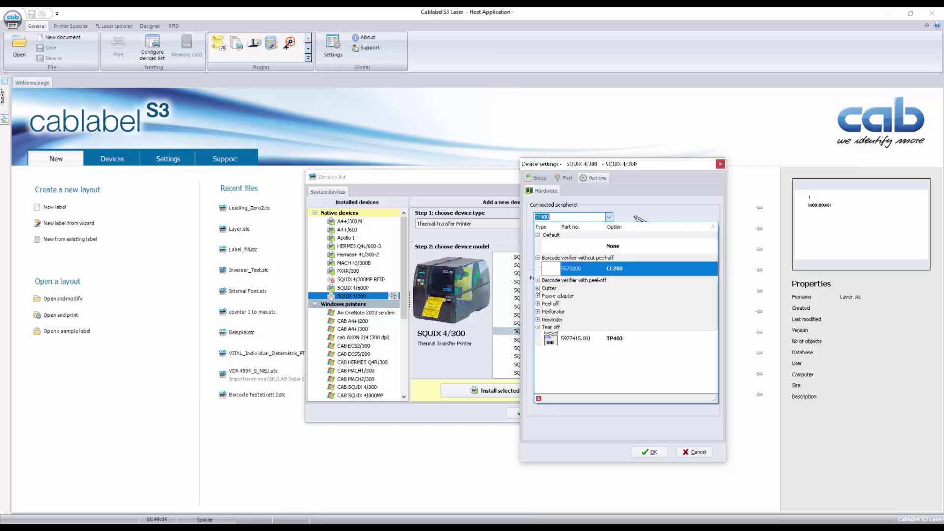
pyautogui.click(538, 288)
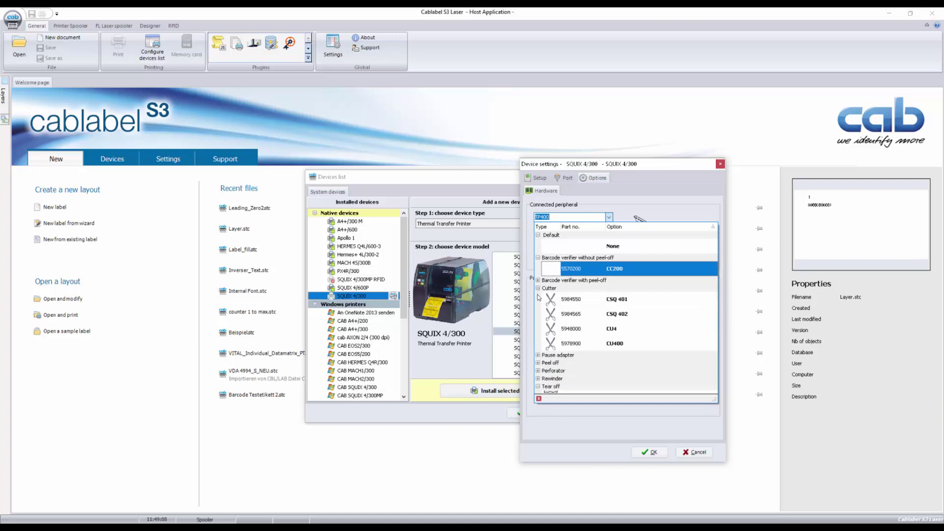
pyautogui.scroll(-1, 540, 297)
pyautogui.click(538, 320)
pyautogui.click(553, 375)
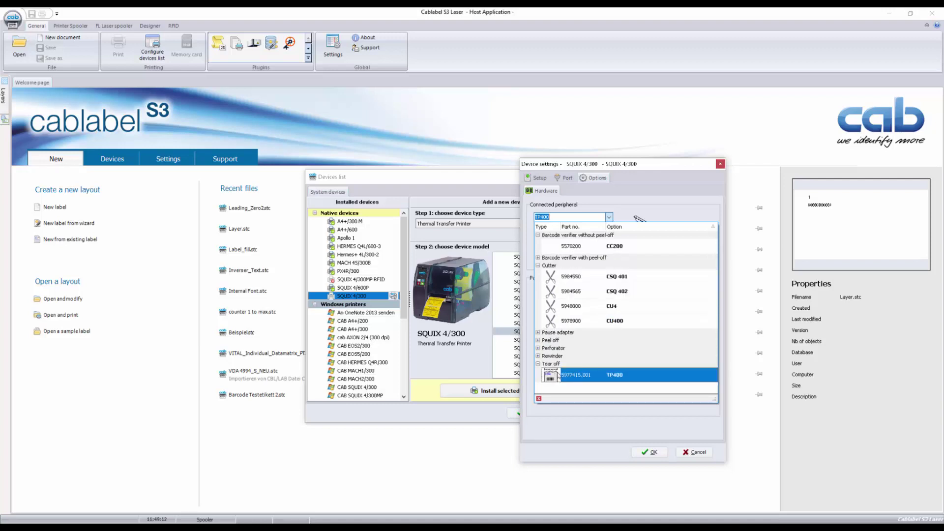
pyautogui.click(558, 375)
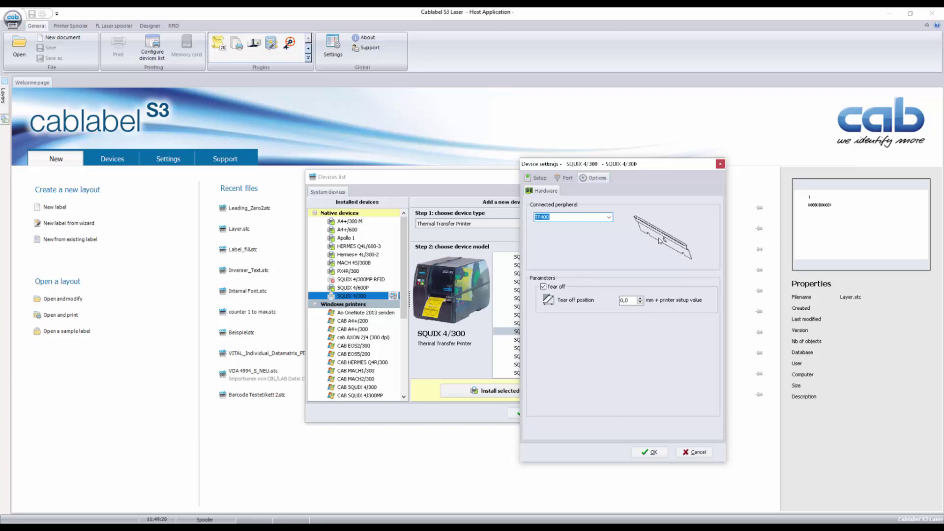
pyautogui.click(640, 299)
pyautogui.click(640, 302)
# Select the I/O interface X4 from the peel-off options as the connected peripheral.
pyautogui.click(608, 217)
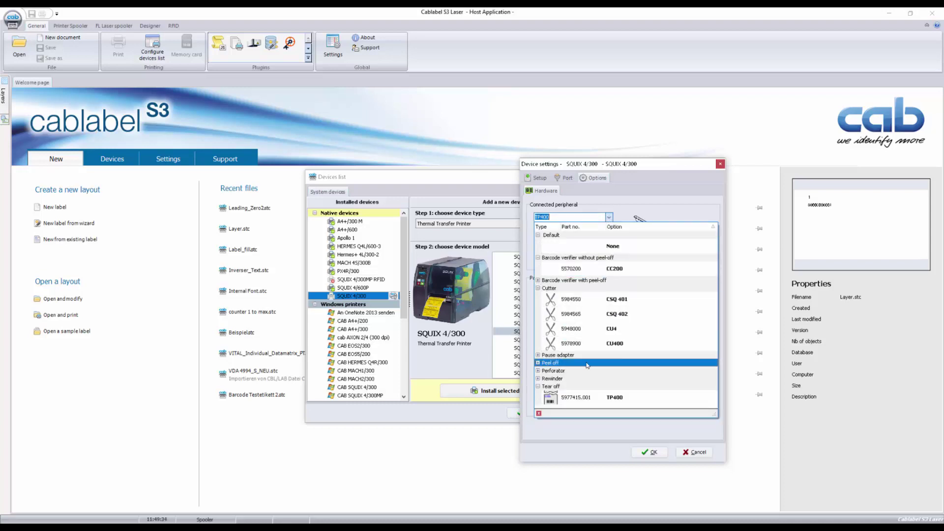
pyautogui.click(565, 364)
pyautogui.click(578, 372)
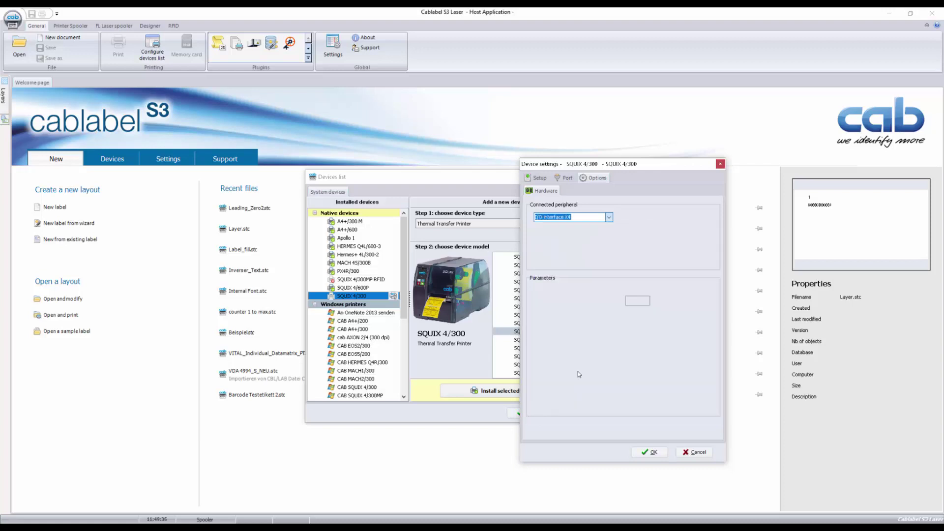
# Change the connected peripheral to the CSQ 402 cutter.
pyautogui.click(596, 217)
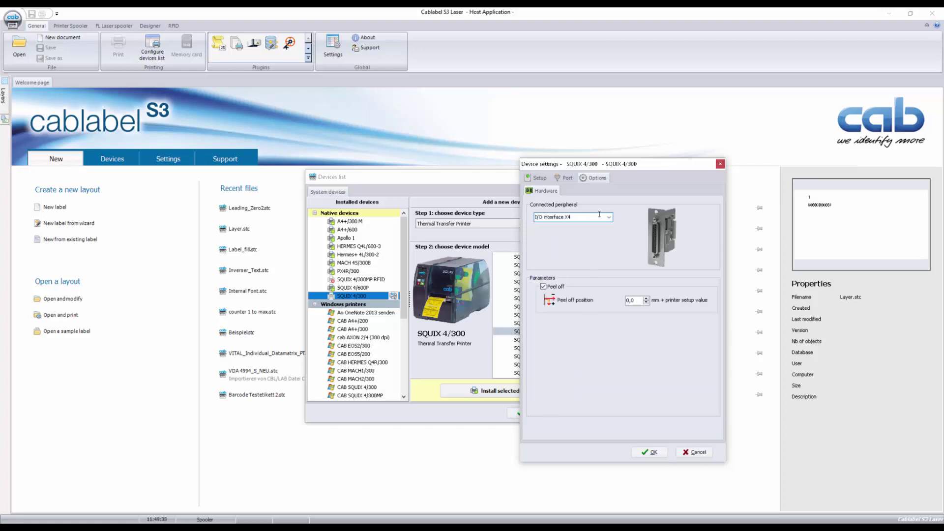
pyautogui.click(609, 217)
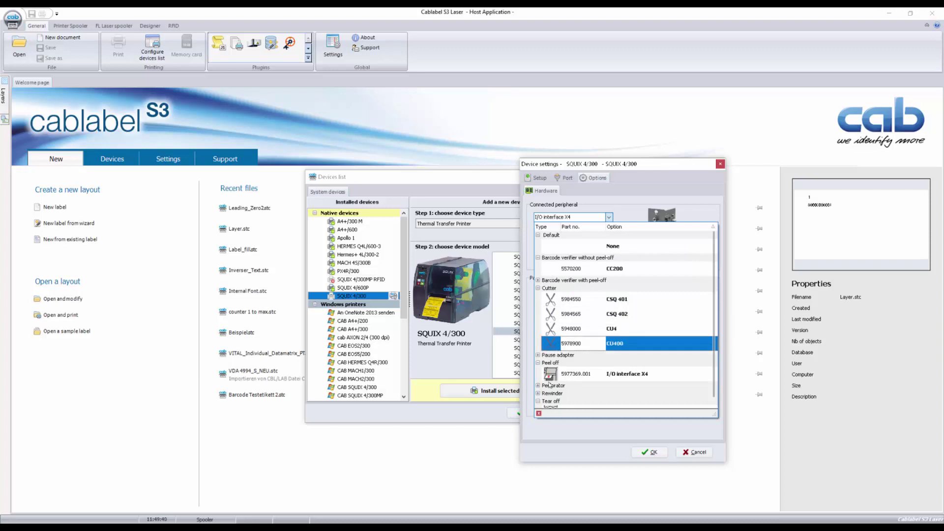
pyautogui.scroll(-1, 551, 374)
pyautogui.scroll(1, 551, 344)
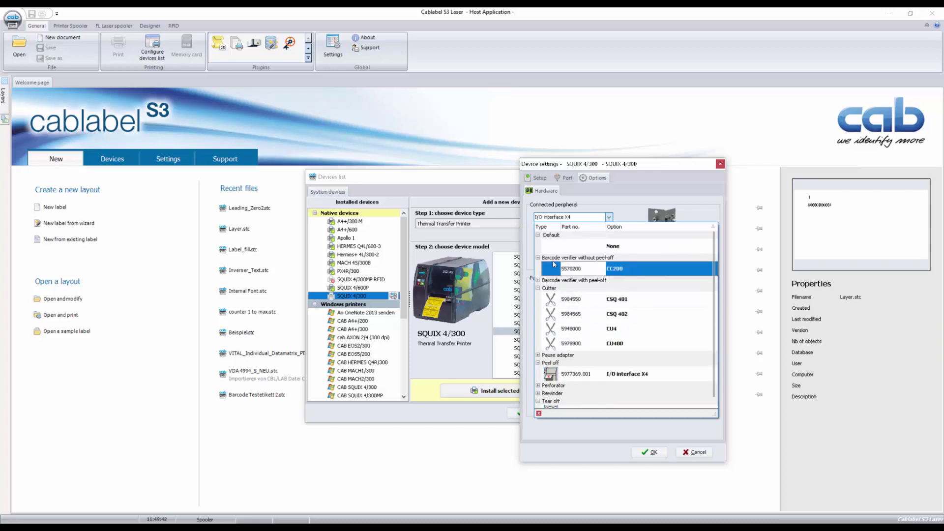
pyautogui.click(568, 316)
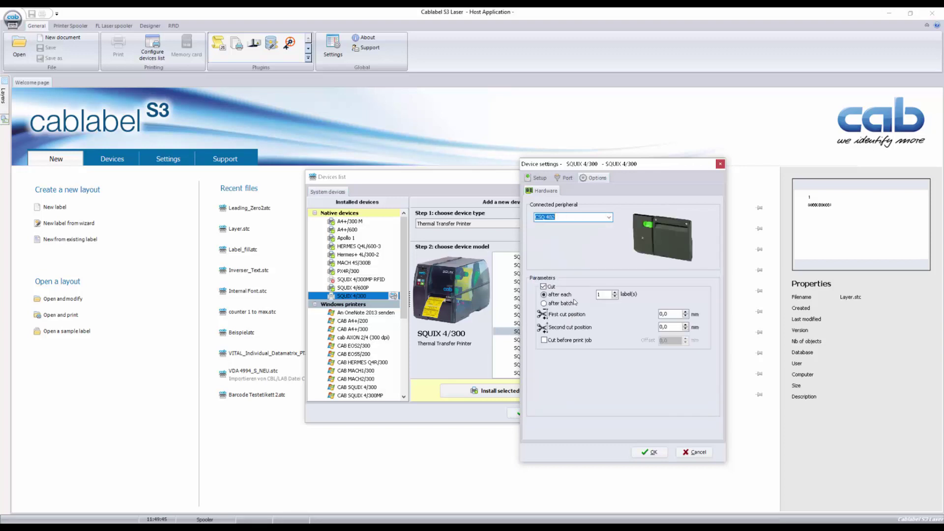
# Change the connected peripheral to the CU4 cutter and set it to cut after batch.
pyautogui.click(608, 218)
pyautogui.click(582, 333)
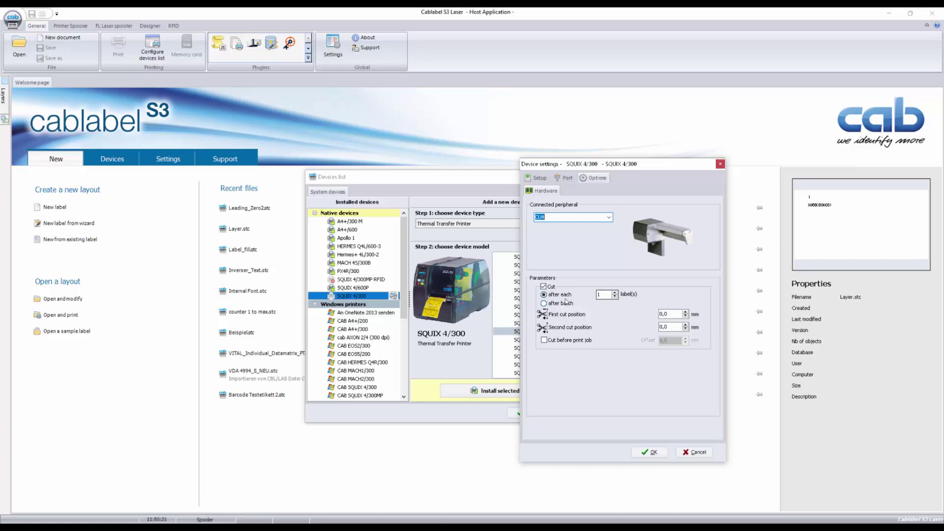
pyautogui.click(614, 292)
pyautogui.click(615, 293)
pyautogui.click(544, 304)
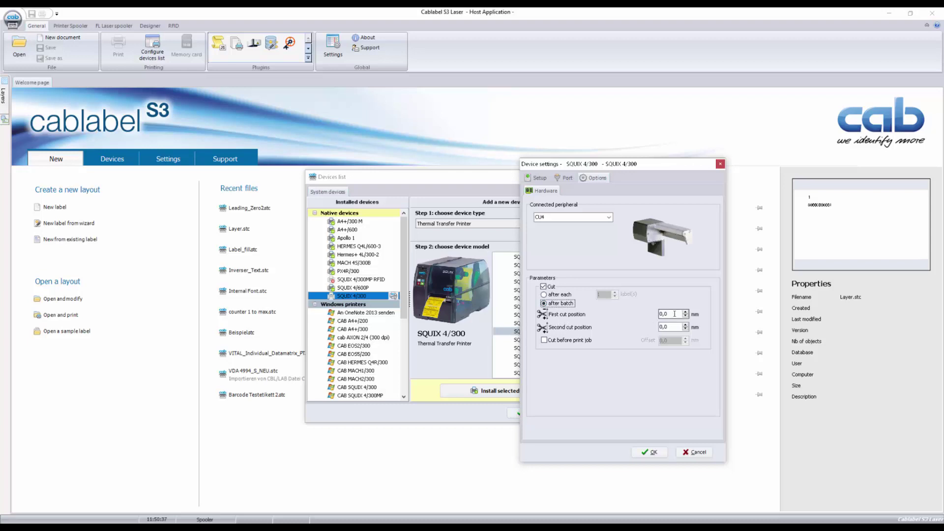
# Set the cutter's first cut position to 1 mm and its second cut position to 5 mm.
pyautogui.moveTo(675, 314); pyautogui.dragTo(655, 314)
pyautogui.write('1')
pyautogui.click(674, 325)
pyautogui.write('5')
# Change the connected peripheral to the CC200 barcode verifier without peel-off.
pyautogui.click(570, 217)
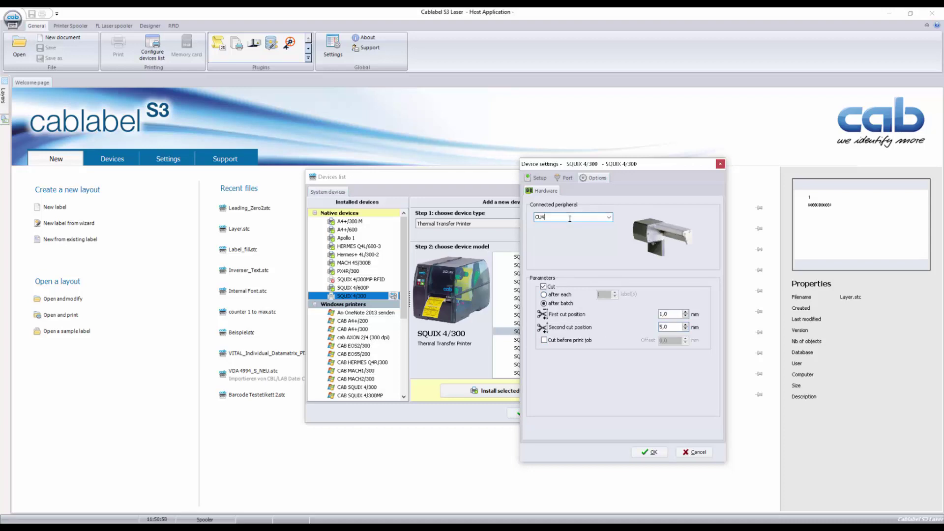
pyautogui.click(610, 218)
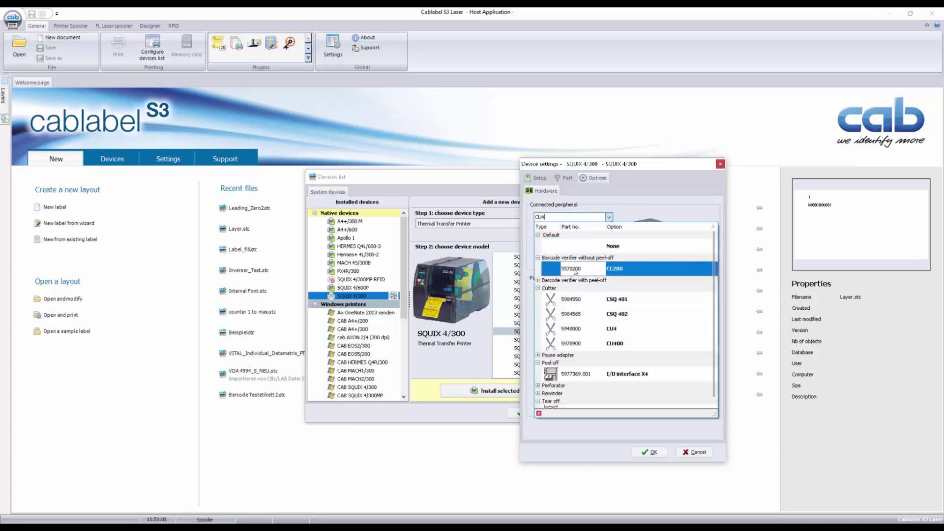
pyautogui.click(582, 268)
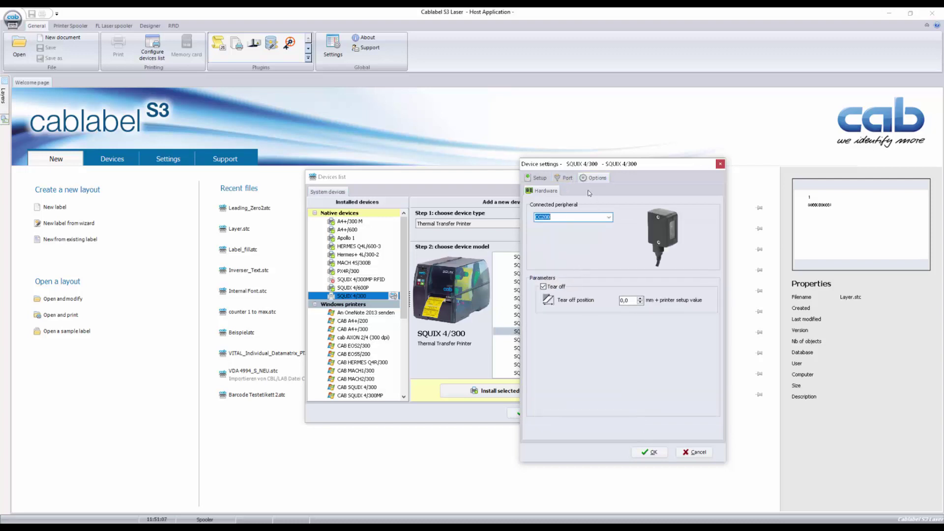
# Review the printer's image output setup, then accept the device settings and the devices list.
pyautogui.click(539, 180)
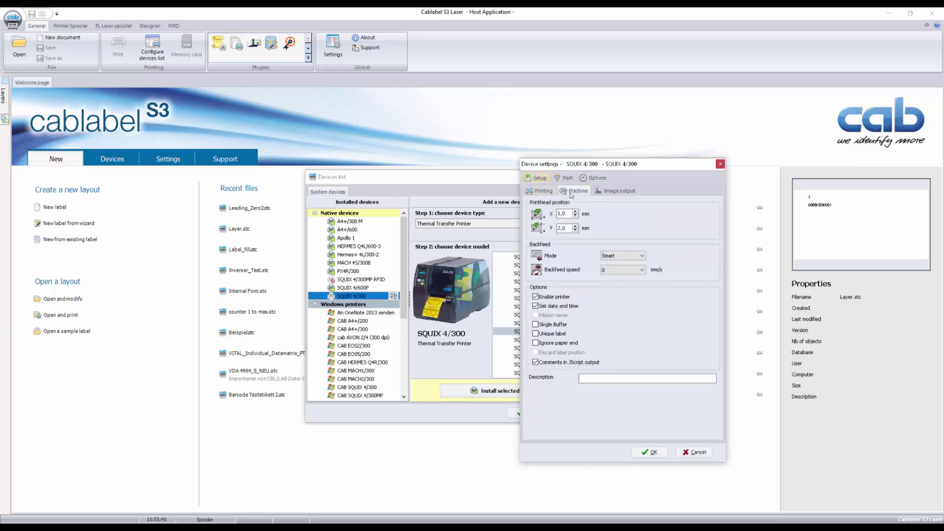
pyautogui.click(620, 193)
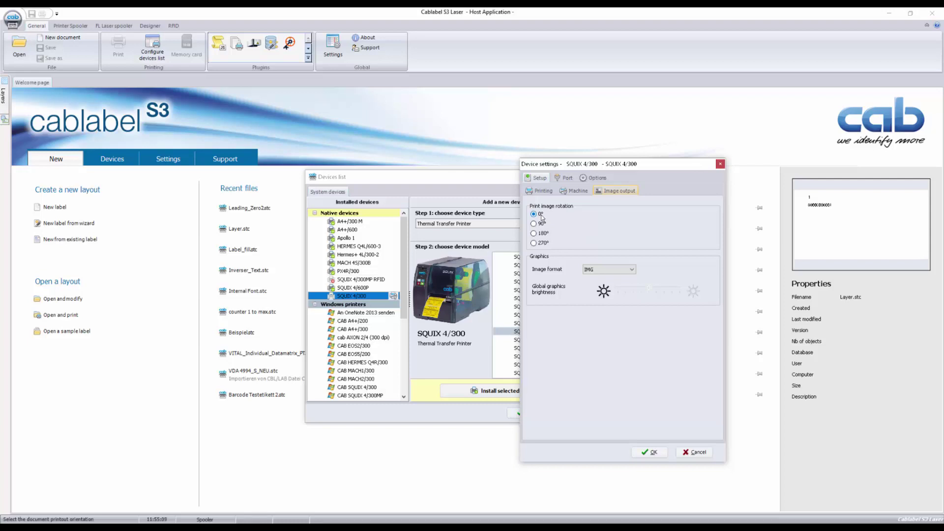
pyautogui.click(649, 457)
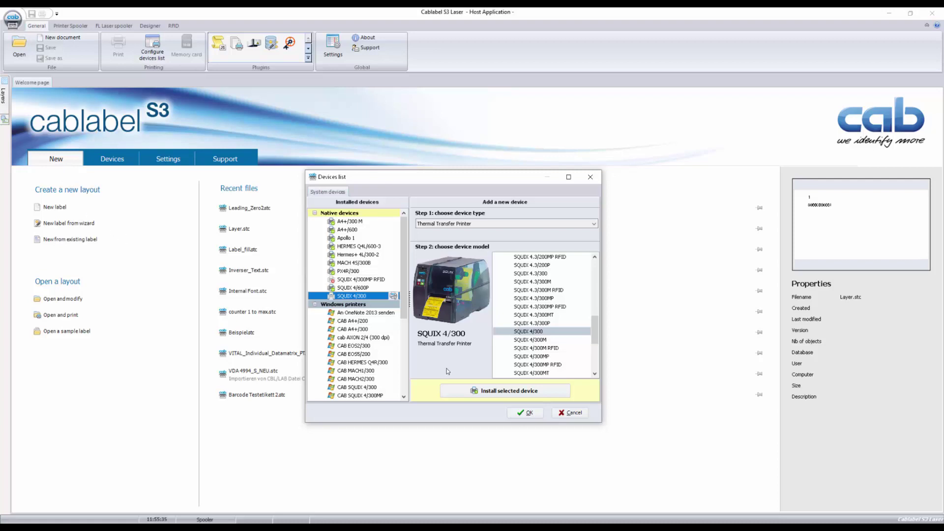
pyautogui.click(525, 413)
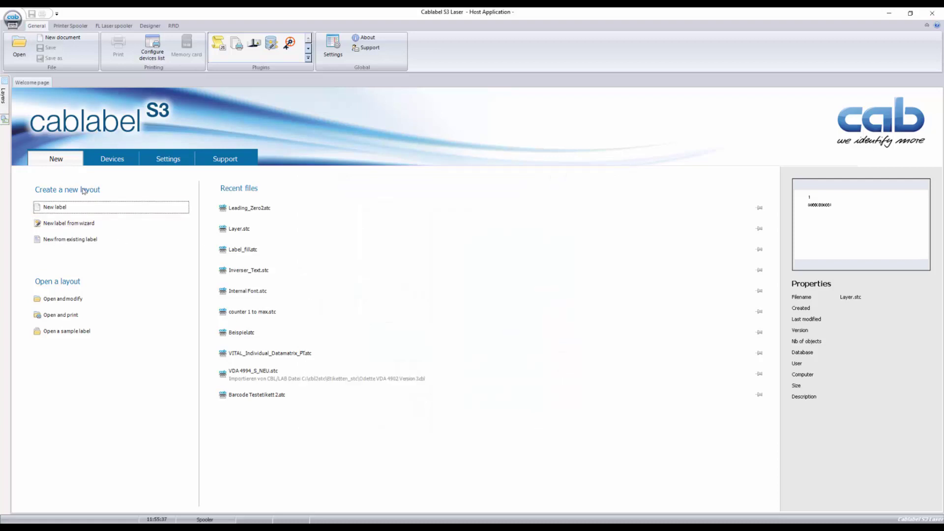
# Create a new label layout with the default dimensions of 100 × 68 mm and a 3 mm gap.
pyautogui.click(78, 205)
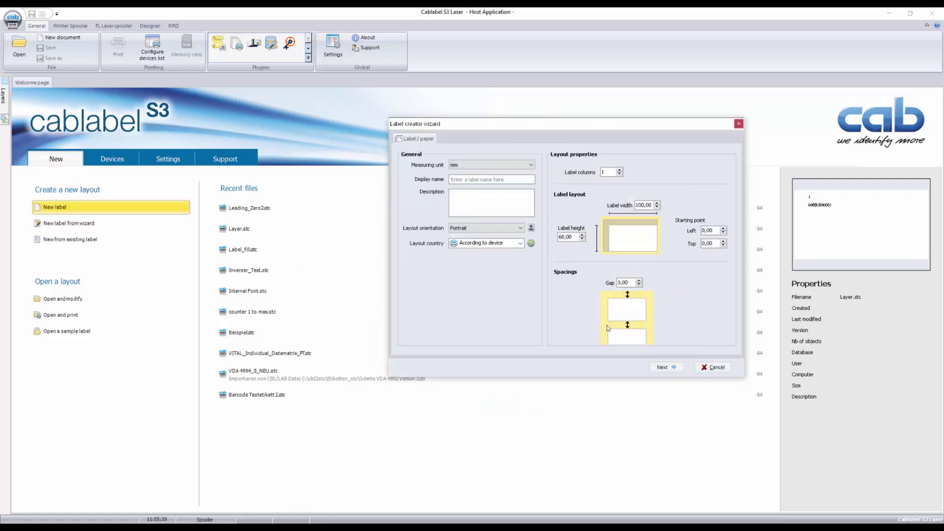
pyautogui.click(669, 368)
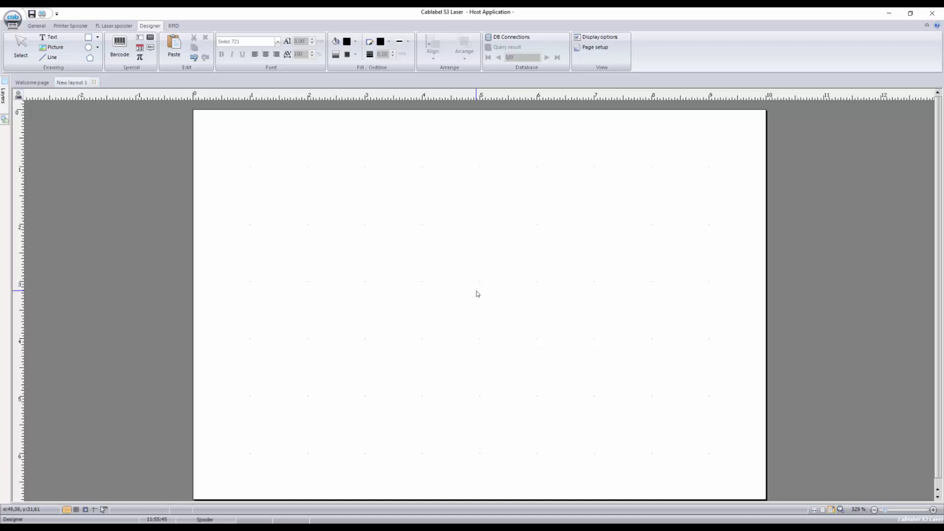
# Insert the text "Test" with a font height of 9 mm and move it to near the label's centre.
pyautogui.click(53, 37)
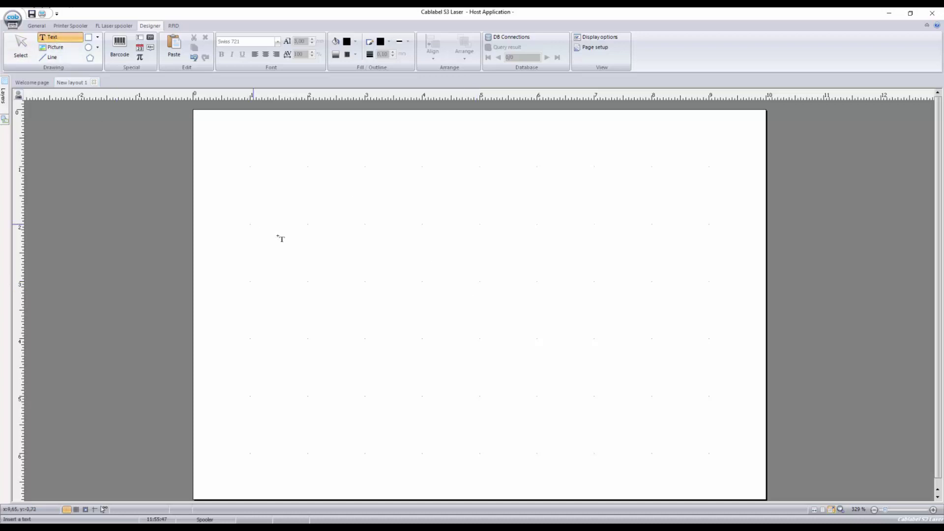
pyautogui.click(331, 250)
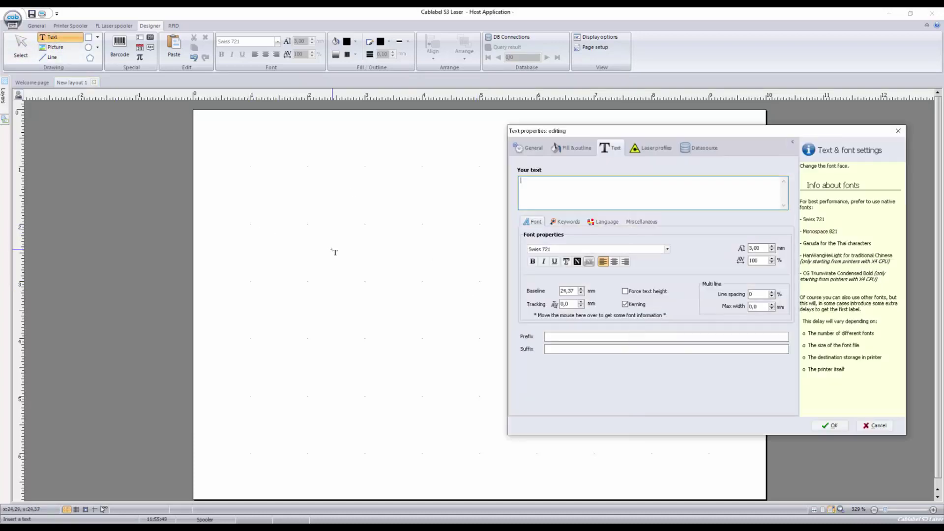
pyautogui.write('Tesdt')
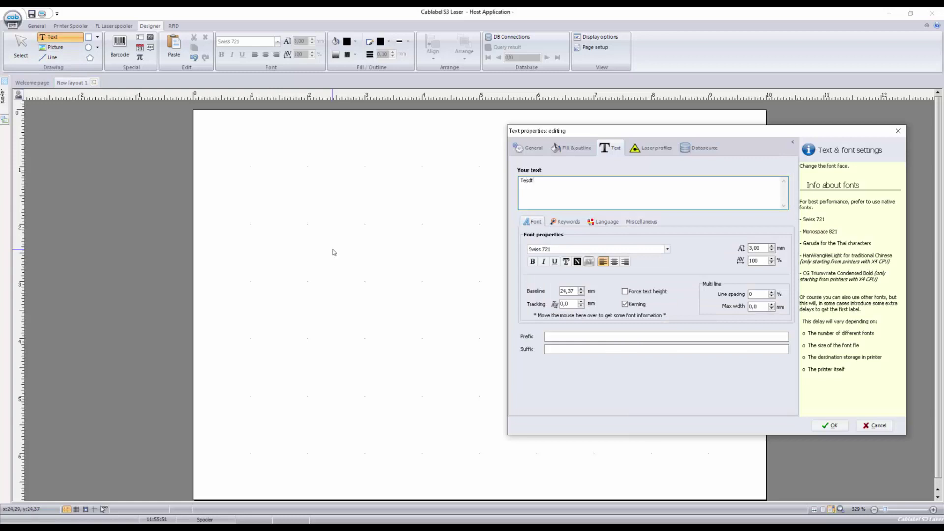
pyautogui.press('BackSpace')
pyautogui.write('t')
pyautogui.click(754, 248)
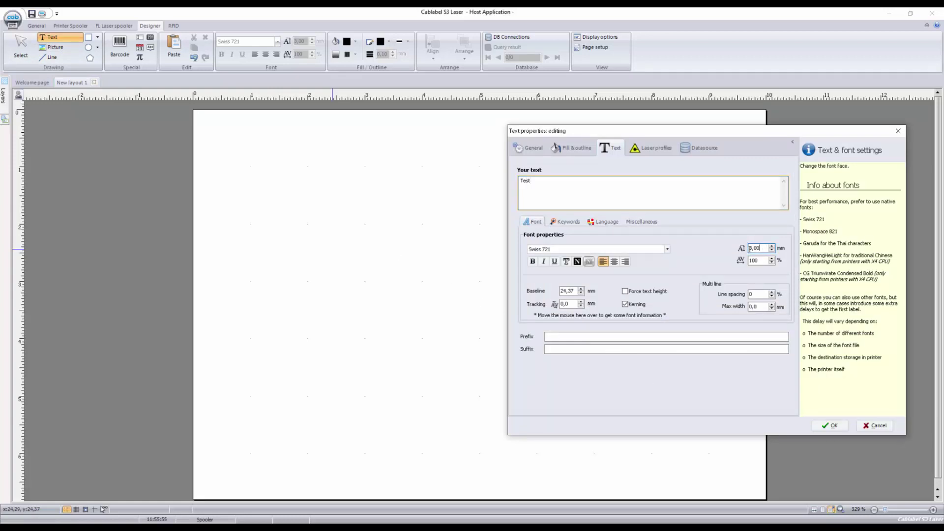
pyautogui.doubleClick(749, 248)
pyautogui.write('9')
pyautogui.click(830, 425)
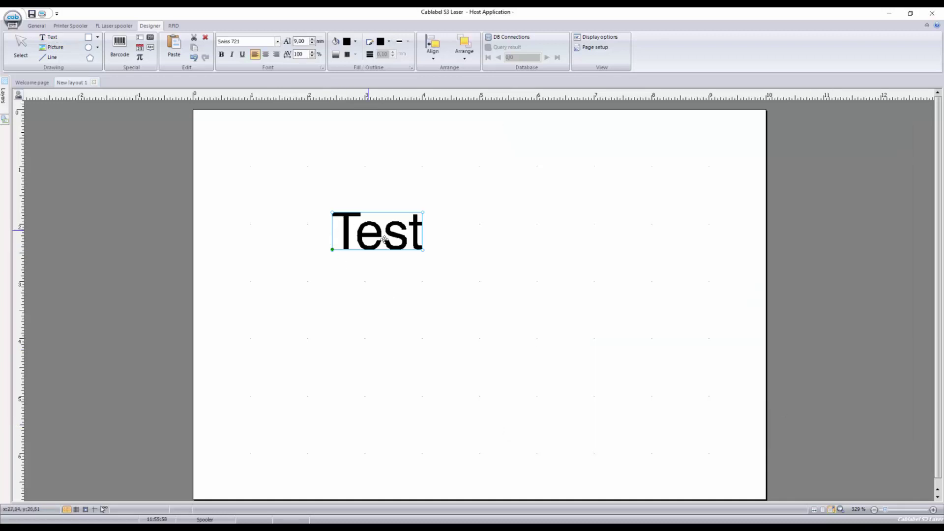
pyautogui.moveTo(385, 240); pyautogui.dragTo(490, 321)
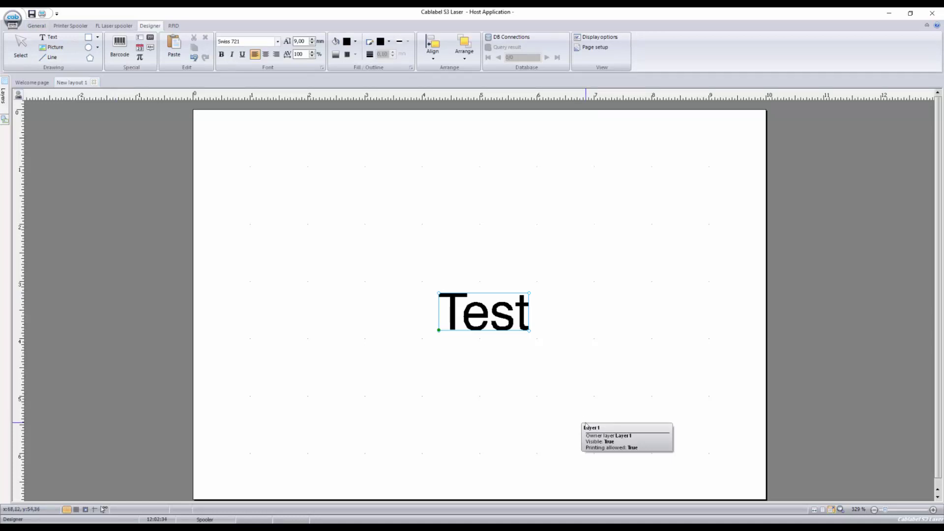
# Compare the installed system devices with the devices used in the new layout, then accept the devices list.
pyautogui.click(37, 25)
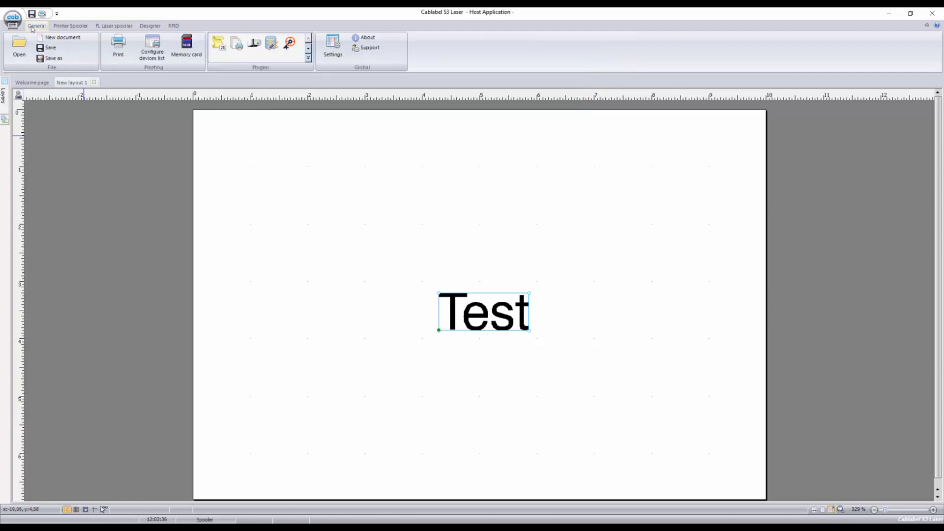
pyautogui.click(152, 43)
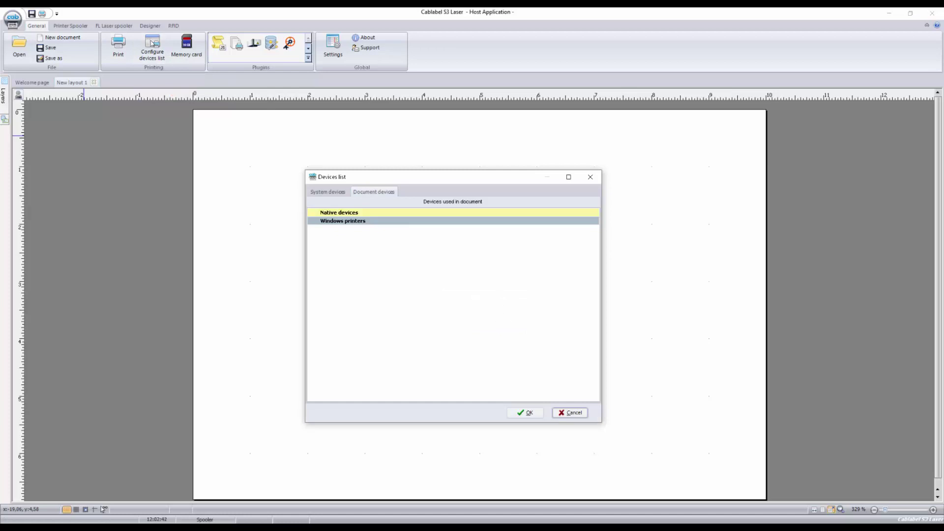
pyautogui.click(323, 193)
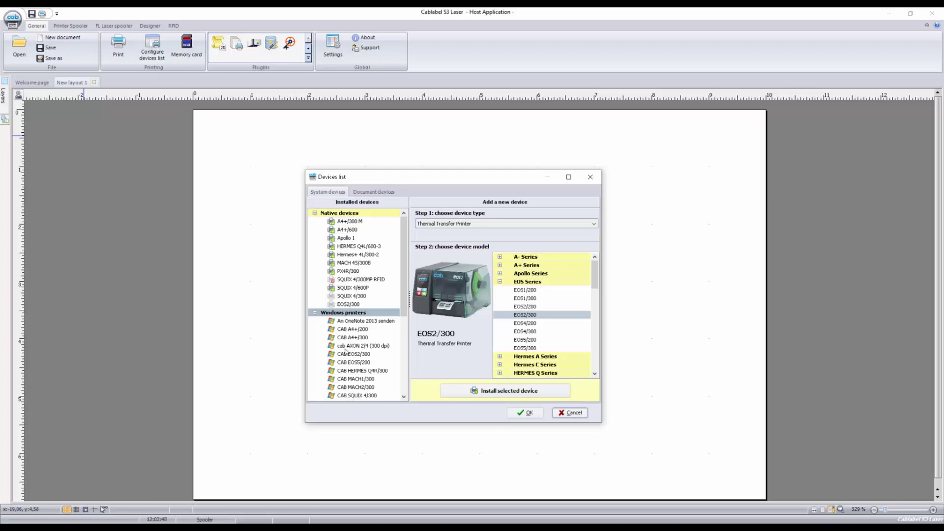
pyautogui.moveTo(355, 235)
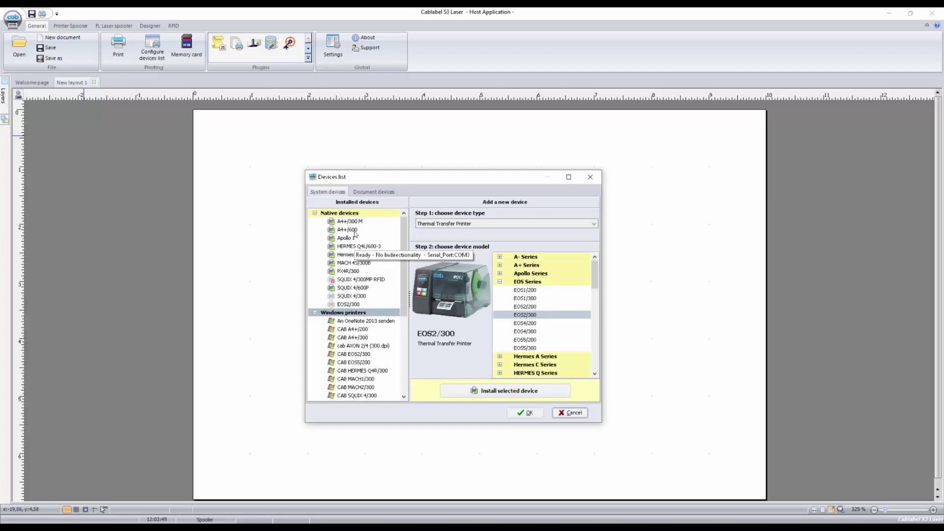
pyautogui.click(367, 193)
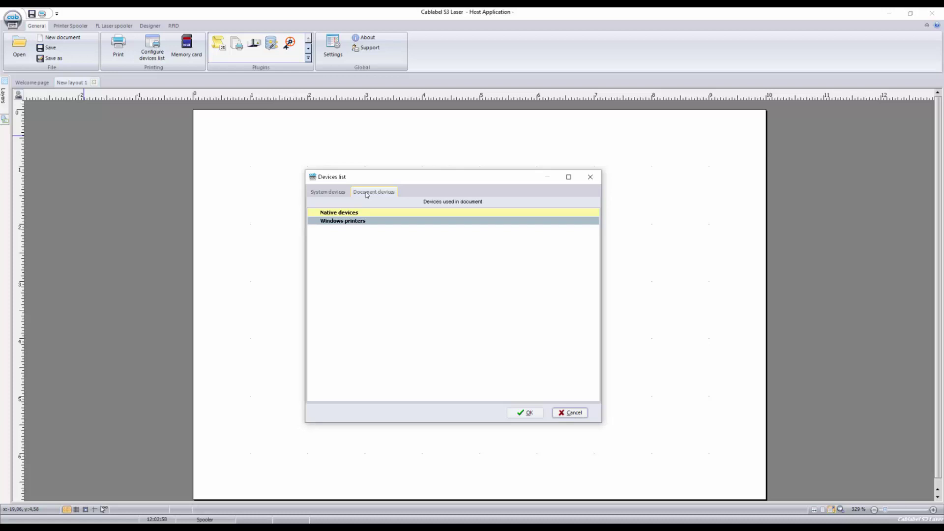
pyautogui.click(518, 415)
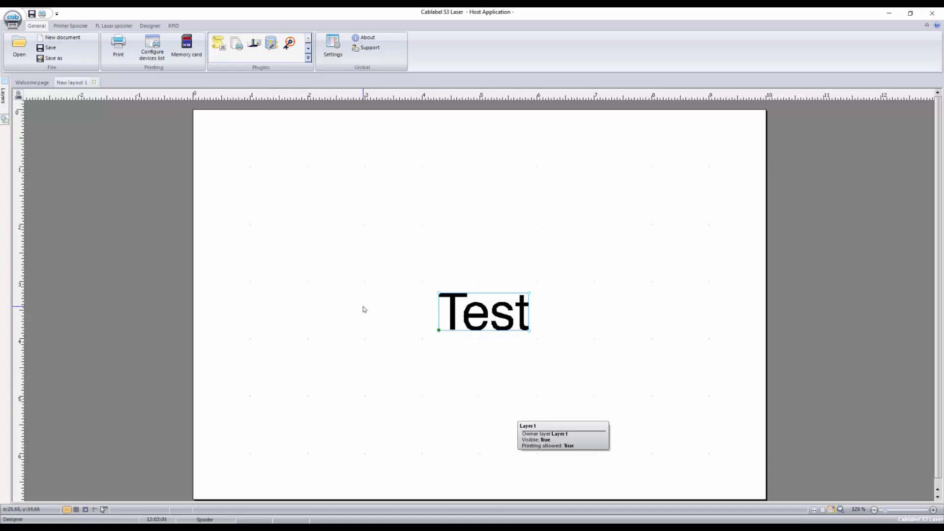
# Print one copy of the test label on the native SQUIX 4/600P printer.
pyautogui.click(118, 43)
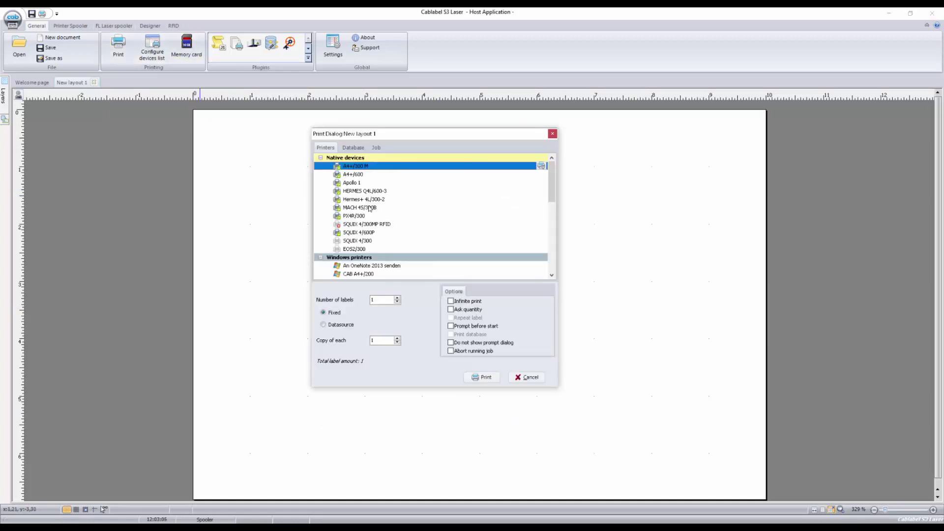
pyautogui.click(355, 233)
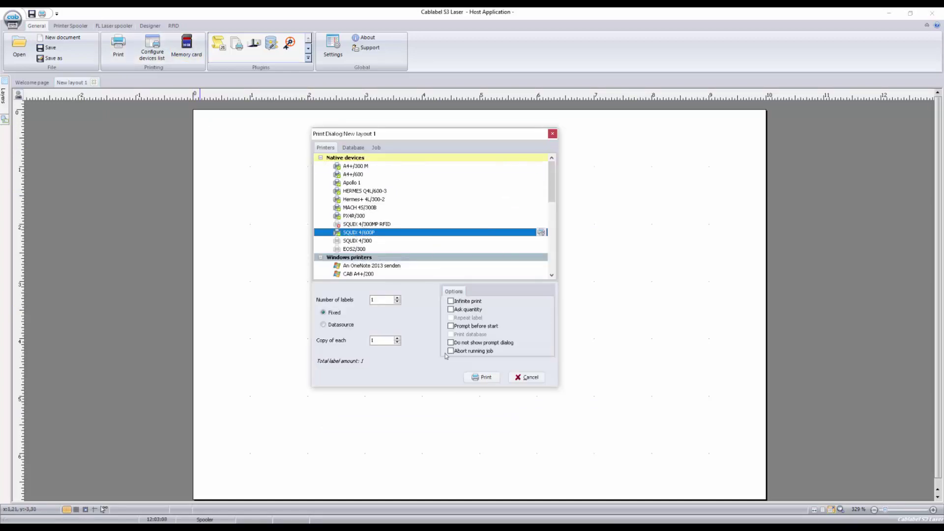
pyautogui.click(484, 382)
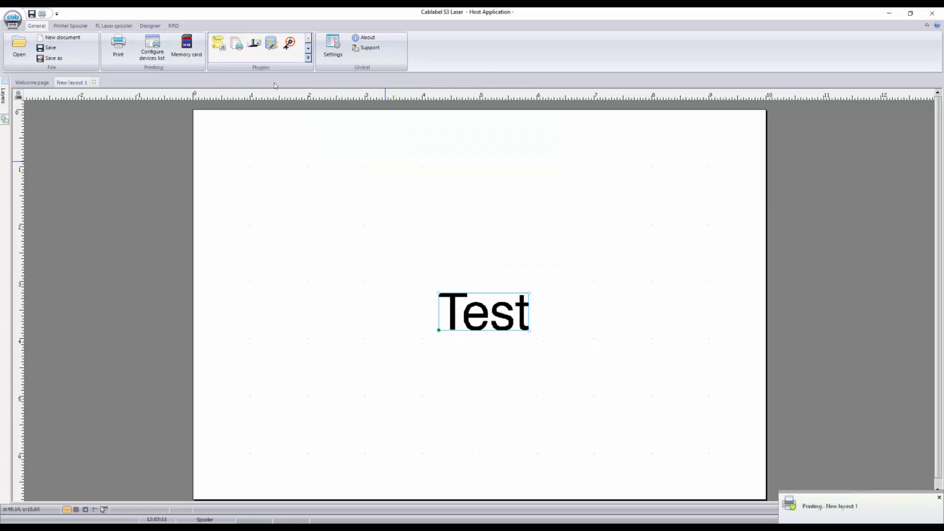
# Review the image output settings of the SQUIX 4/600P in the document's devices, then dismiss them without changes.
pyautogui.click(150, 51)
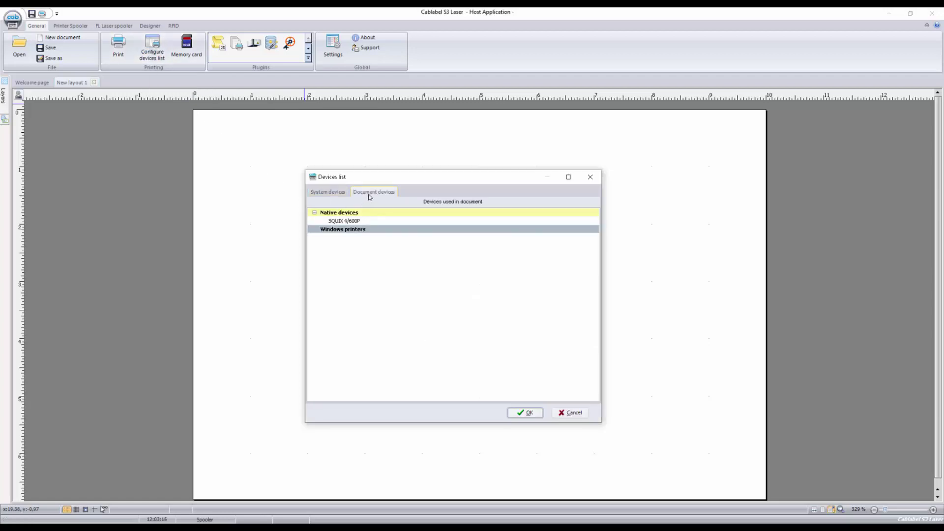
pyautogui.click(368, 223)
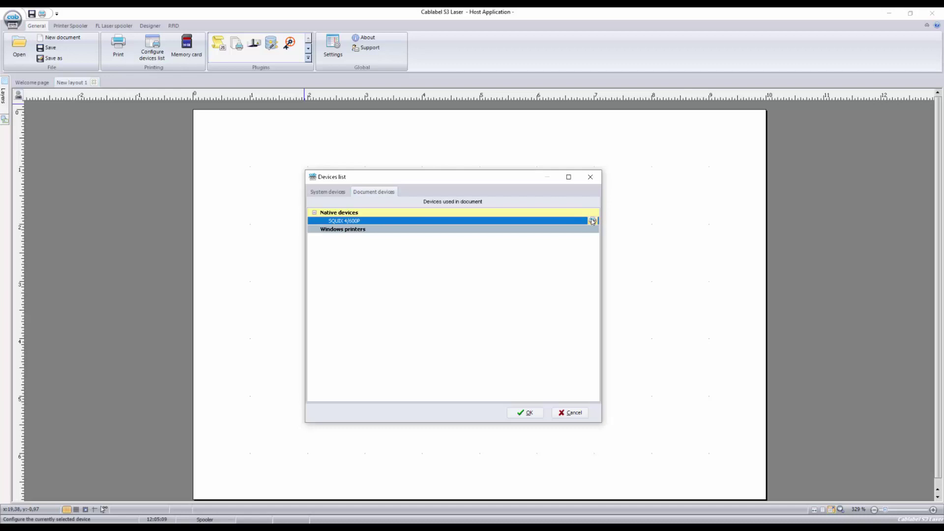
pyautogui.click(593, 222)
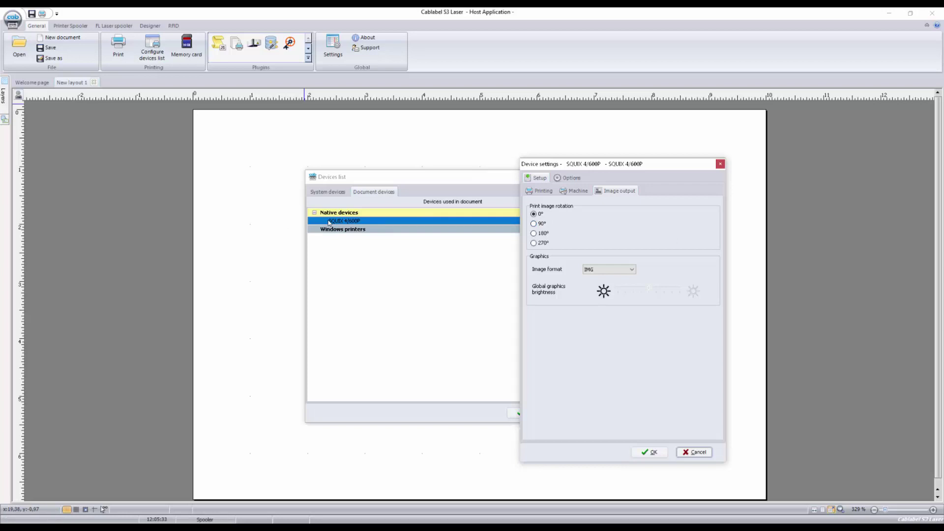
pyautogui.click(687, 456)
pyautogui.click(687, 456)
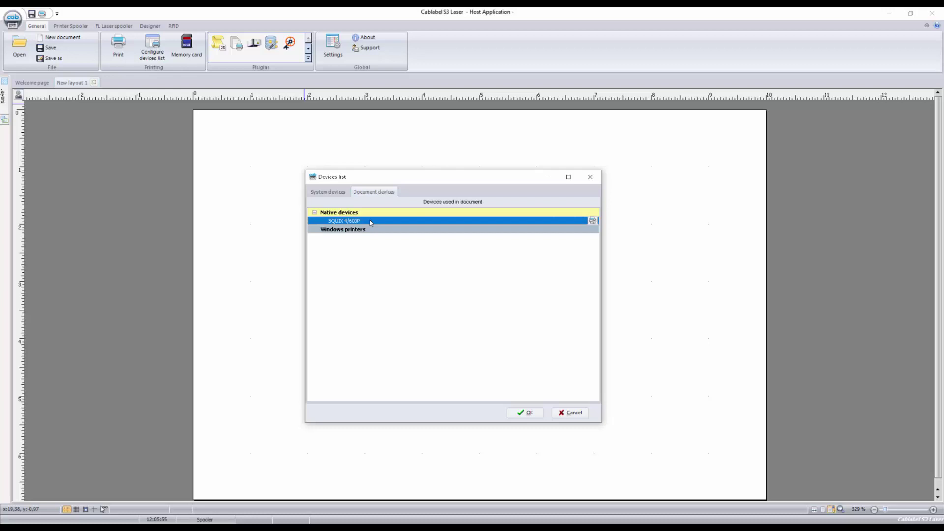
# Set the print image rotation of the document's SQUIX 4/600P to 90° and accept the device settings and devices list.
pyautogui.click(593, 221)
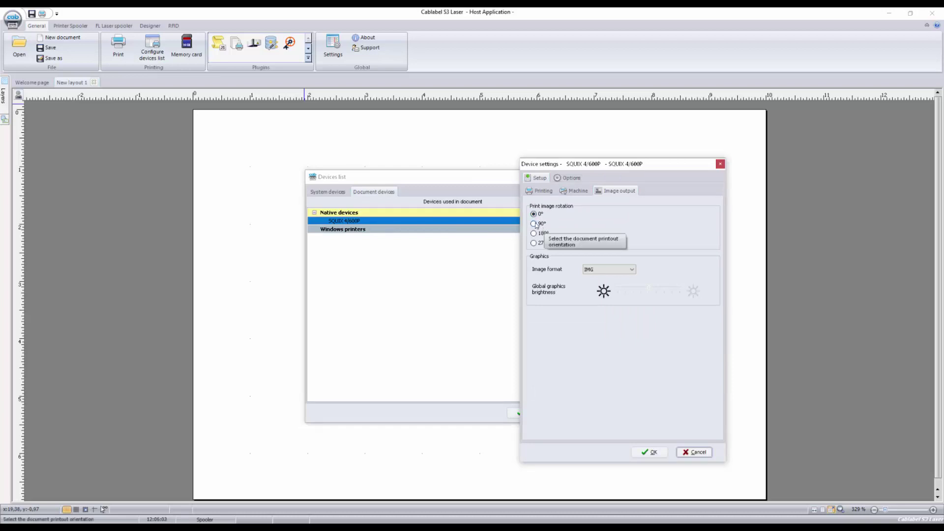
pyautogui.click(534, 224)
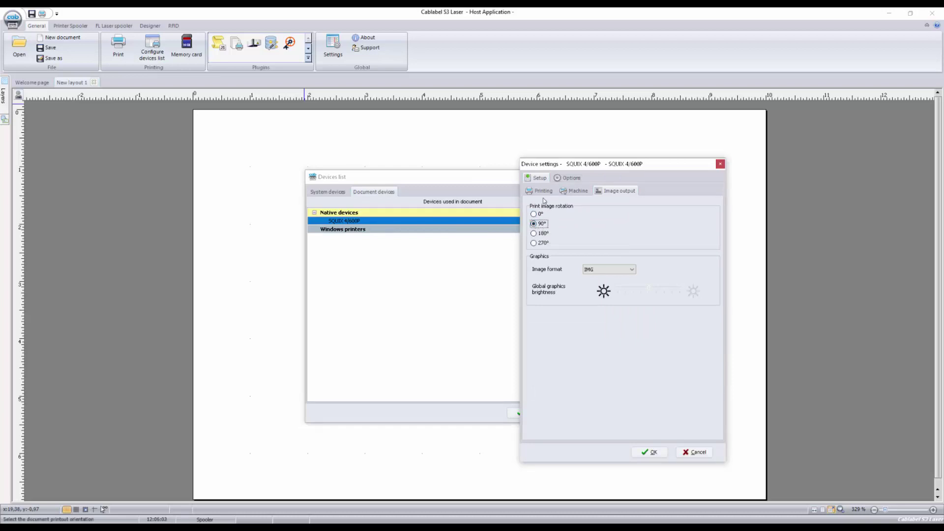
pyautogui.click(659, 455)
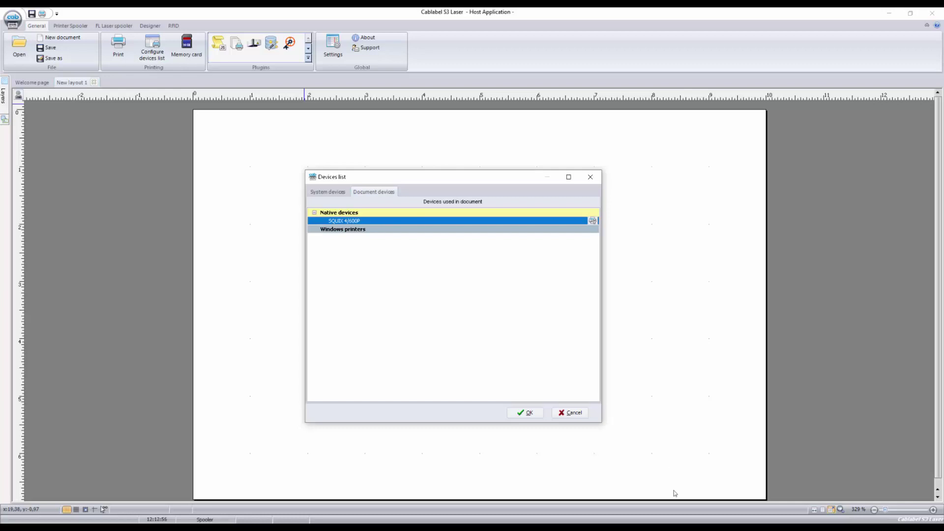
pyautogui.click(528, 413)
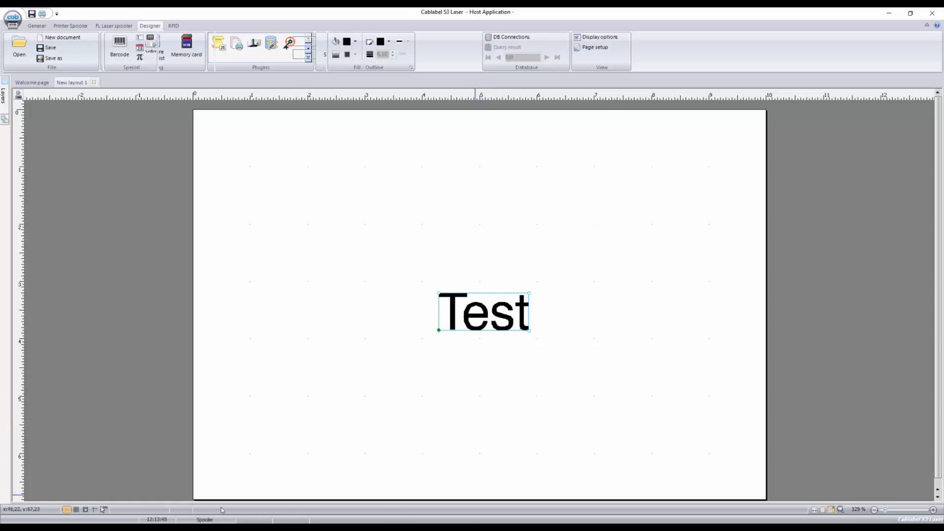
# Switch to Notepad++ and examine the full set of print commands in Time-Counter_Internal Driver.txt.
pyautogui.moveTo(236, 529)
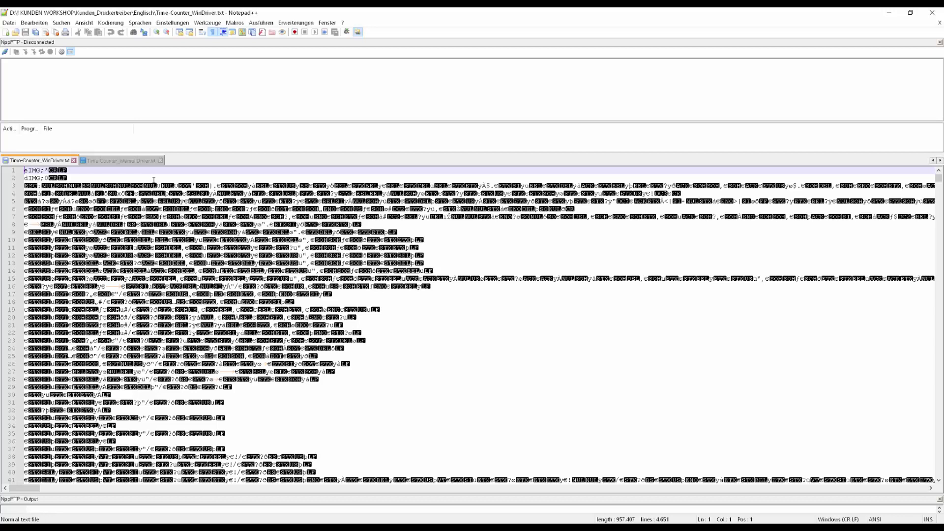
pyautogui.click(148, 161)
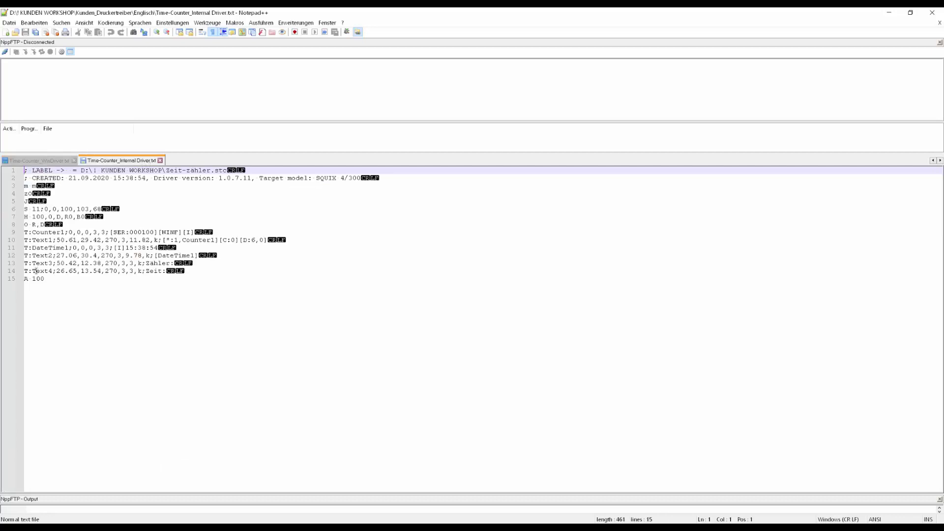
pyautogui.moveTo(28, 171); pyautogui.dragTo(32, 280)
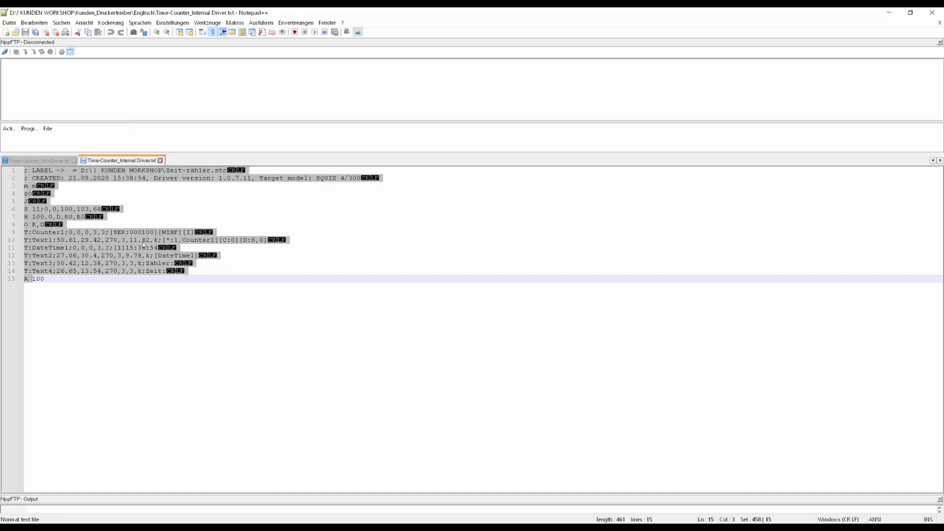
pyautogui.click(176, 214)
# Highlight the serial counter definition, the Text1 counter expression, the DateTime1 reference and the "A 100" command in turn.
pyautogui.moveTo(110, 232); pyautogui.dragTo(158, 232)
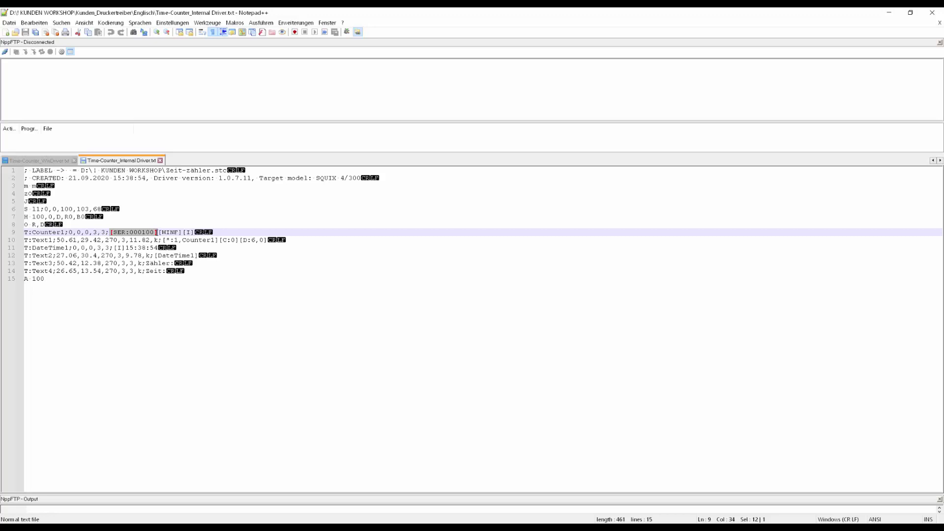
pyautogui.moveTo(163, 240); pyautogui.dragTo(270, 240)
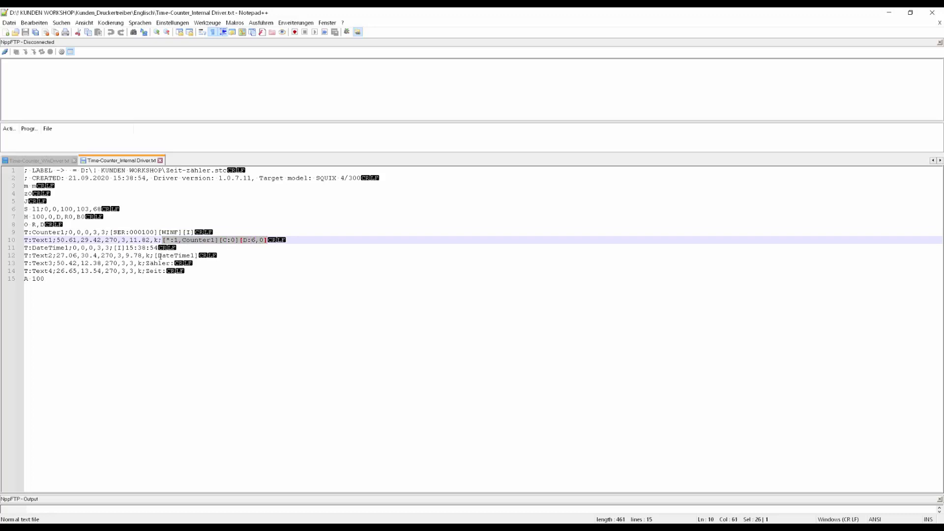
pyautogui.moveTo(155, 255); pyautogui.dragTo(198, 255)
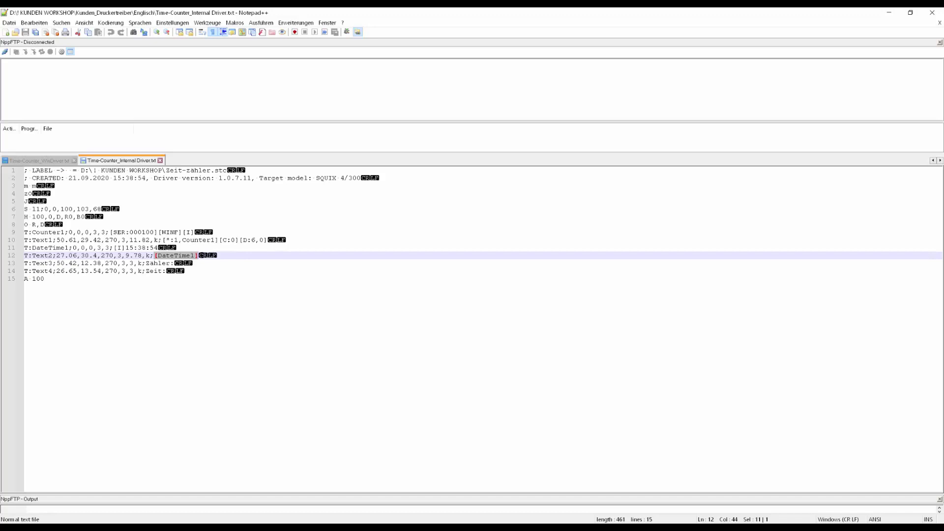
pyautogui.click(44, 278)
pyautogui.moveTo(44, 279); pyautogui.dragTo(19, 279)
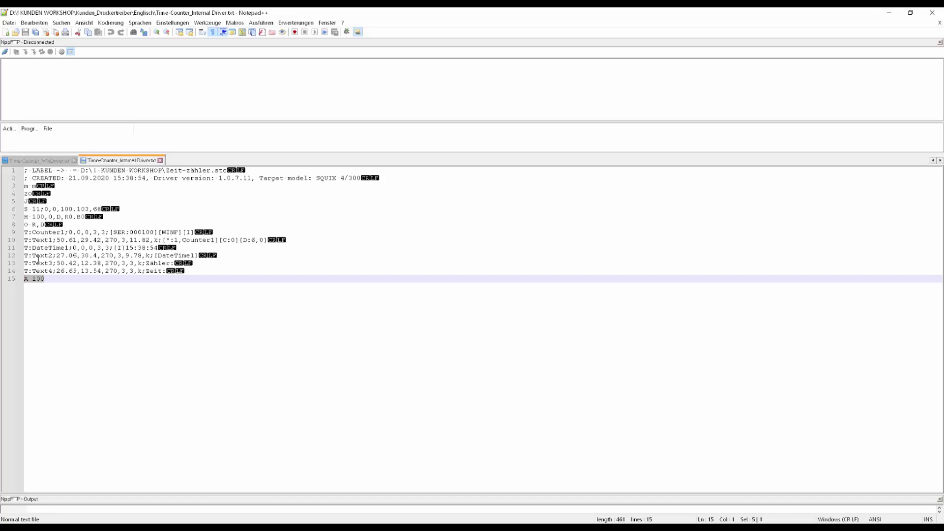
# Examine the print data in Time-Counter_WinDriver.txt through to the end of the file, including its repeated label blocks.
pyautogui.click(49, 164)
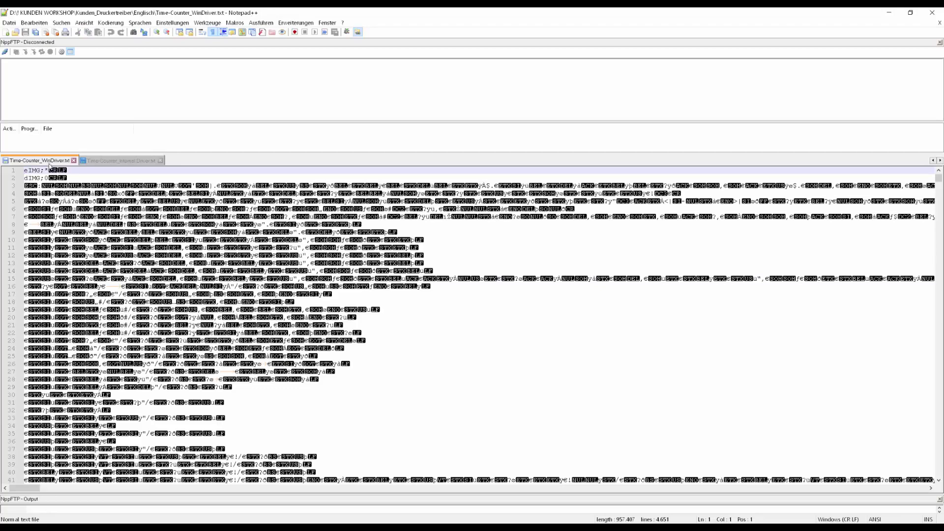
pyautogui.scroll(-9, 114, 199)
pyautogui.scroll(-20, 115, 199)
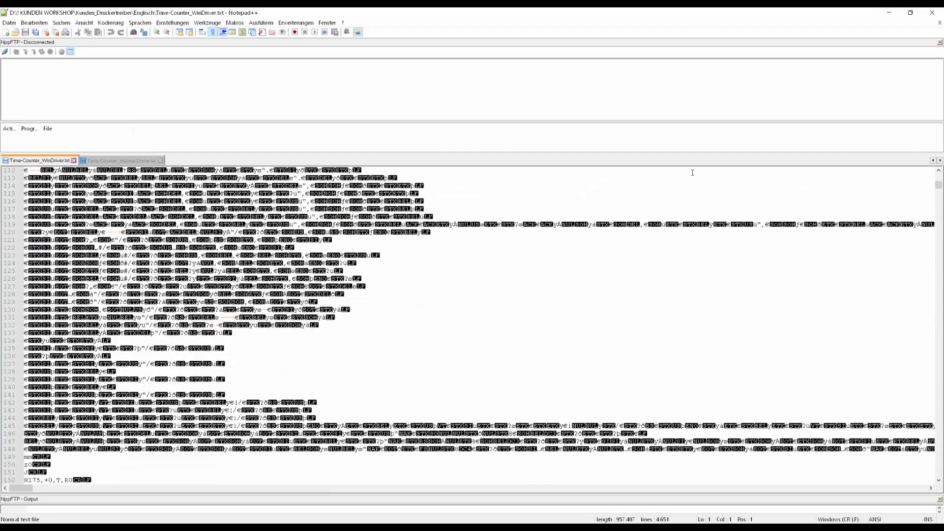
pyautogui.moveTo(939, 186); pyautogui.dragTo(938, 473)
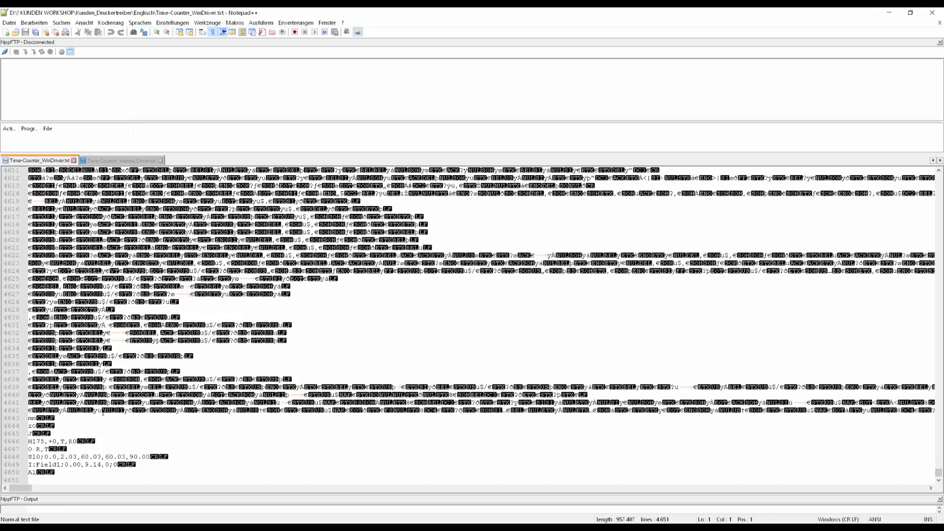
pyautogui.scroll(8, 93, 419)
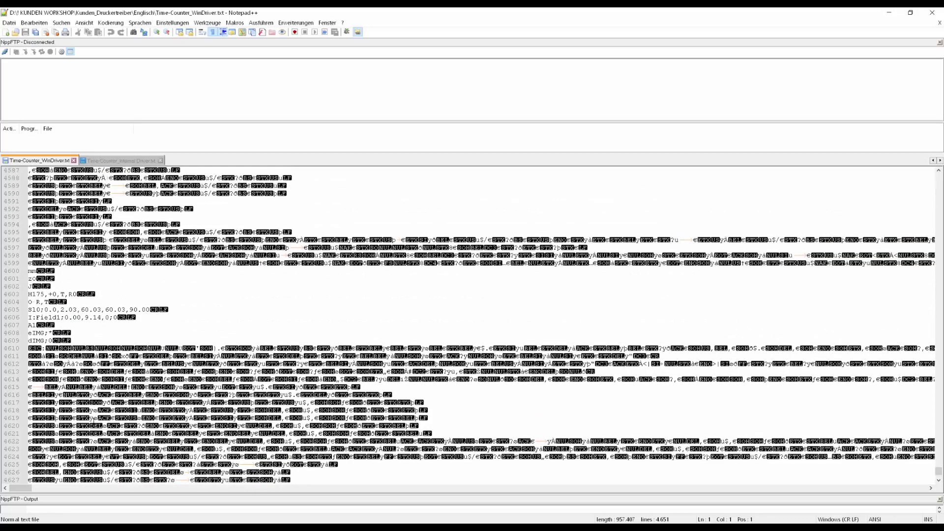